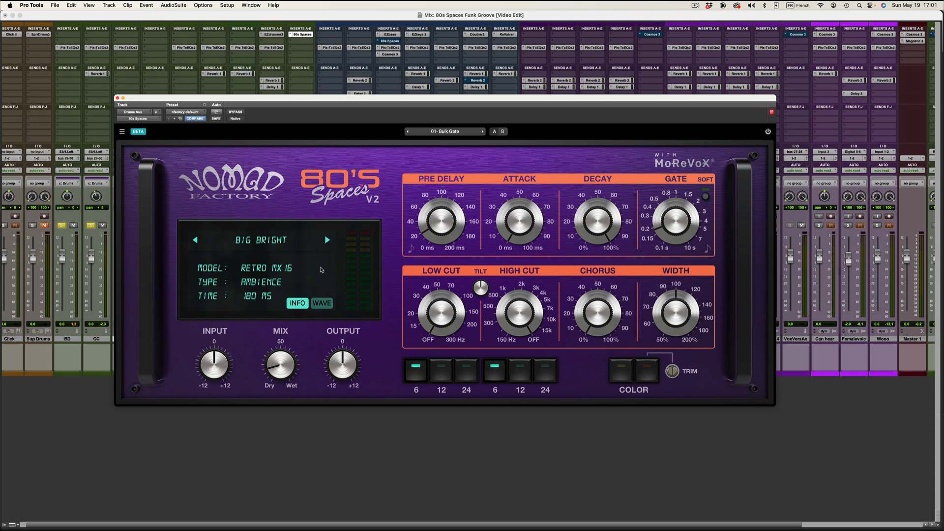
Step the reverb forward from BIG BRIGHT past LOSER to load VOCAL AMBIENCE
click(325, 273)
click(326, 240)
click(326, 241)
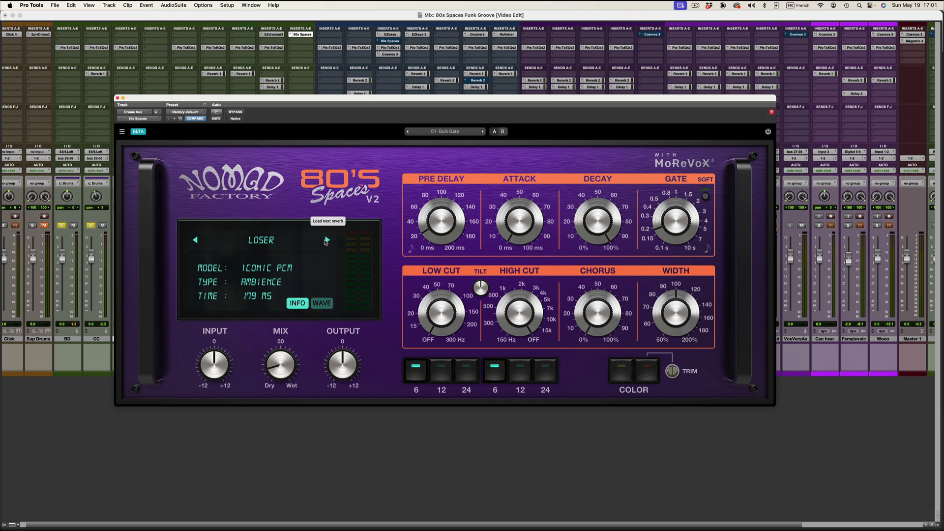
click(327, 240)
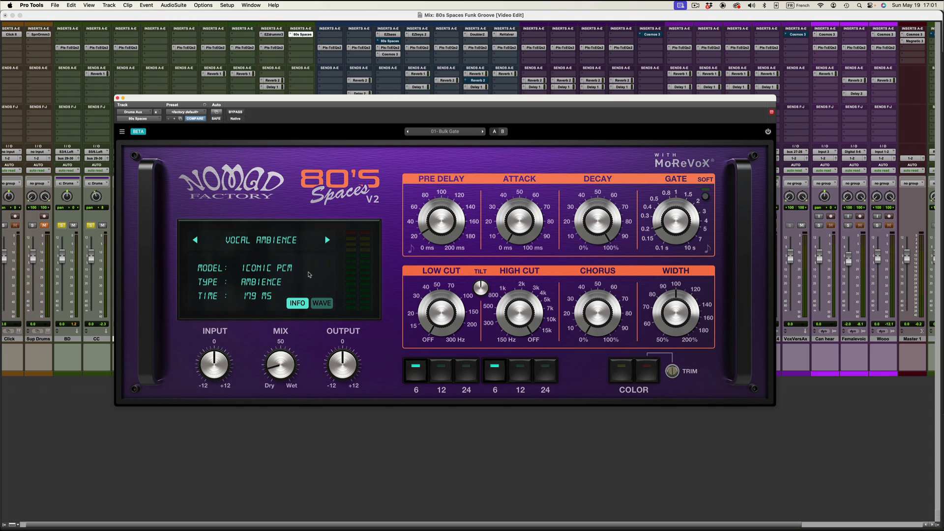
Open the reverb browser, try the Room type and Long time filters, then clear both
click(264, 240)
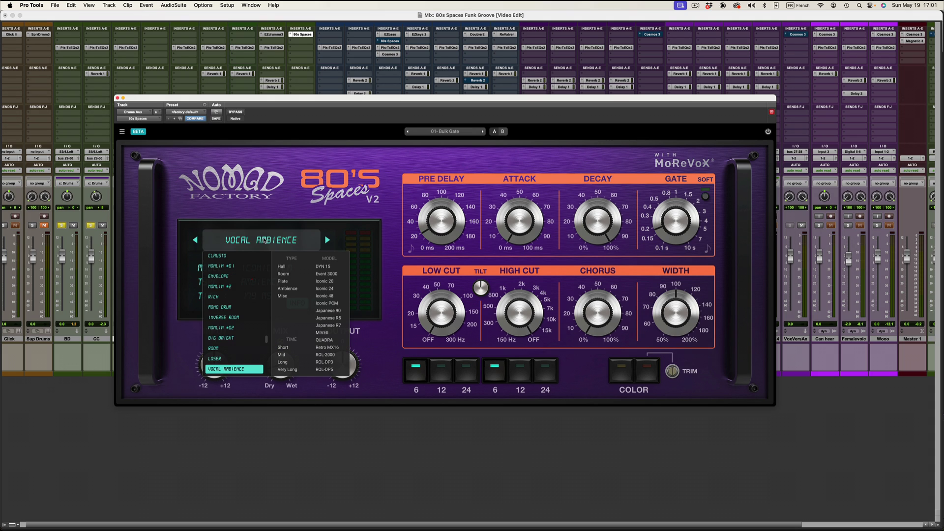
scroll(232, 284, up, 10)
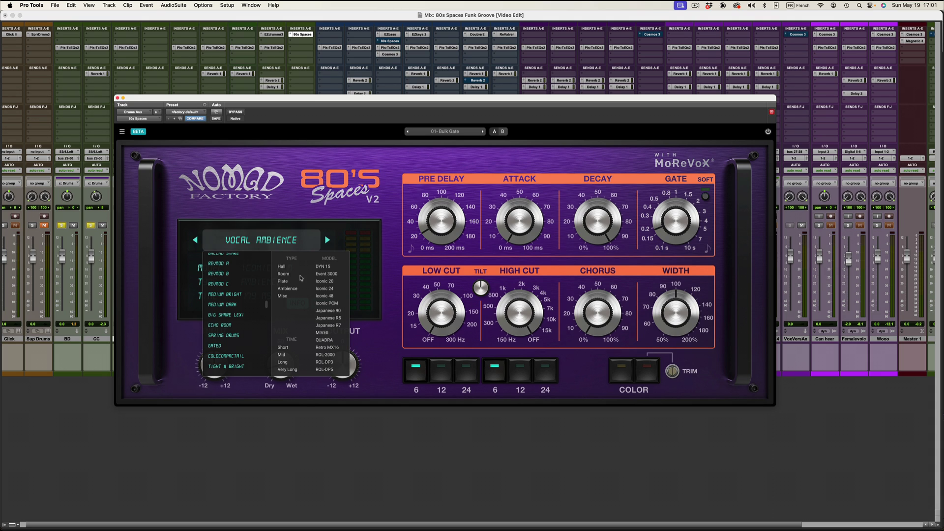
click(284, 274)
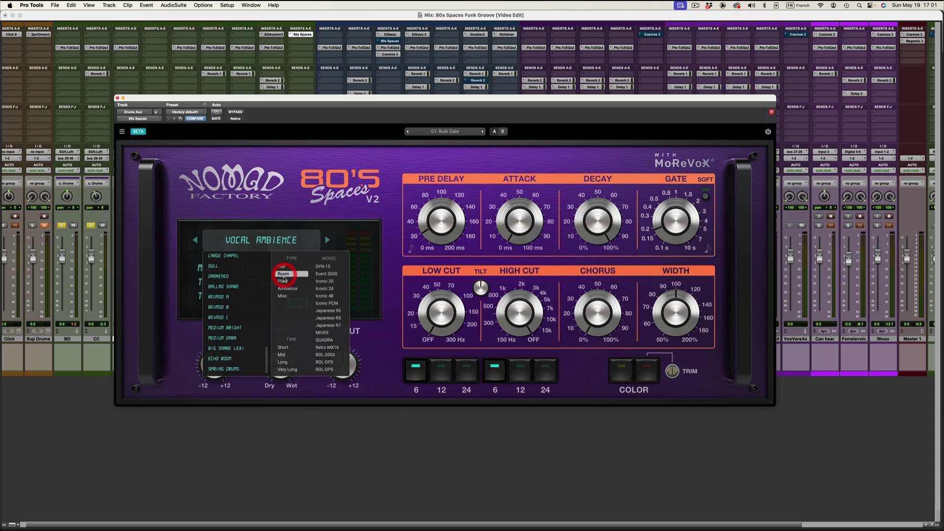
click(286, 364)
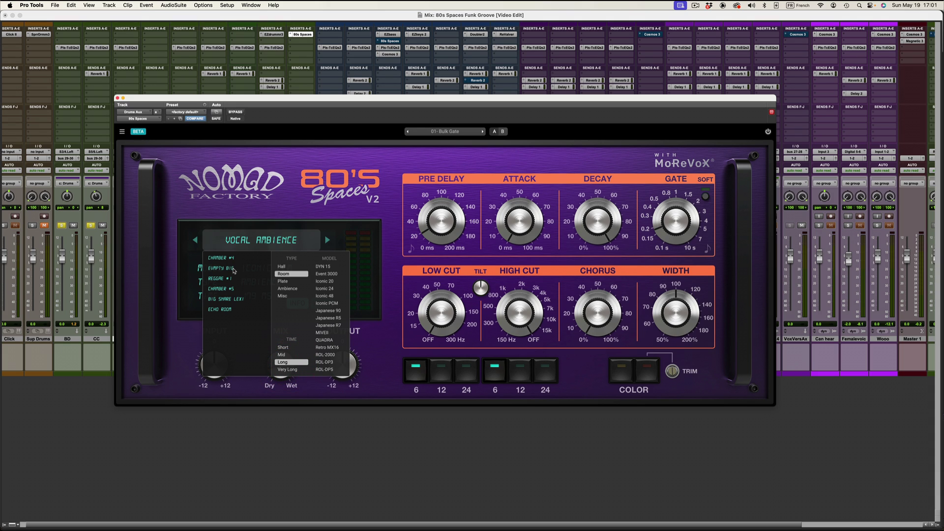
click(297, 275)
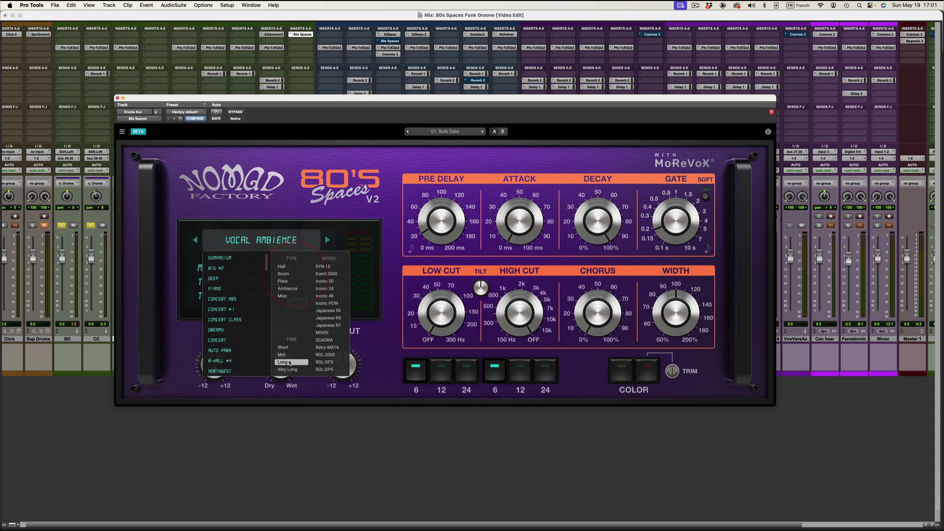
click(288, 362)
Filter the list to Iconic 24 and Iconic 48 models and detach the browser into its own window
click(328, 289)
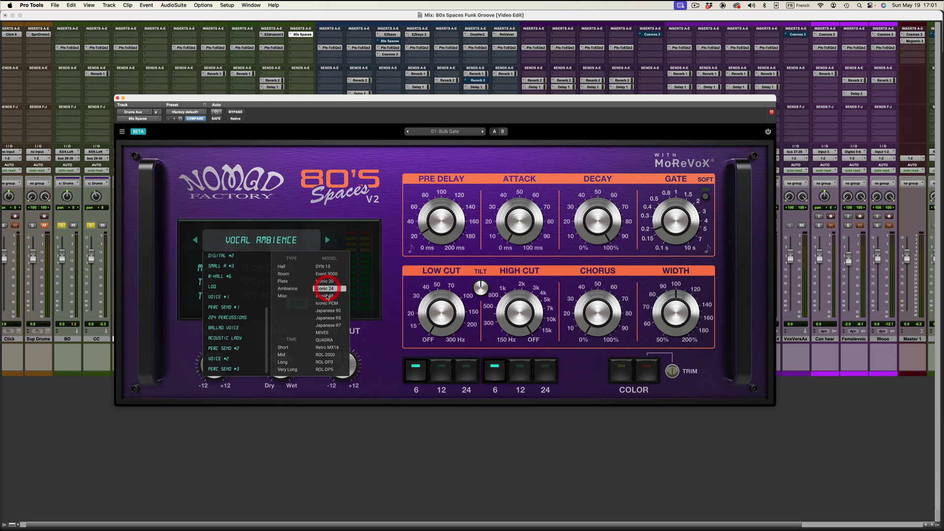
click(326, 297)
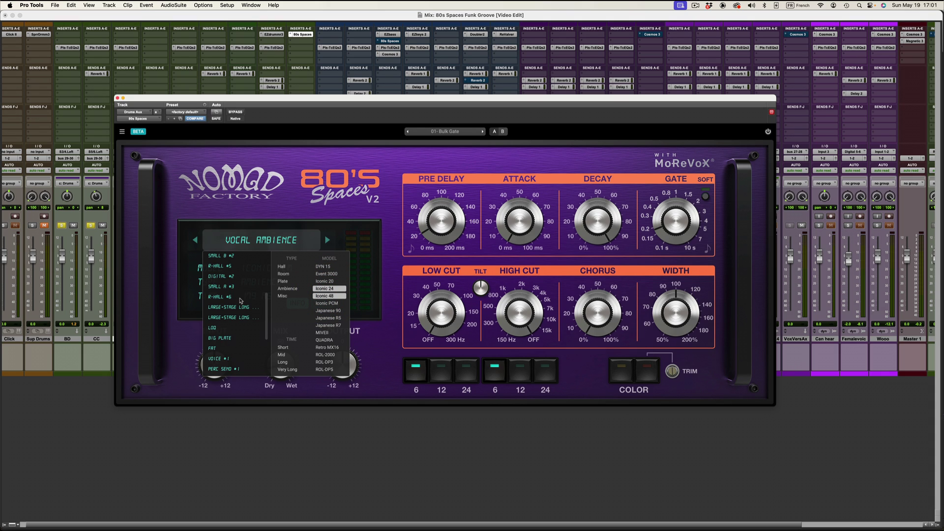
scroll(240, 300, up, 5)
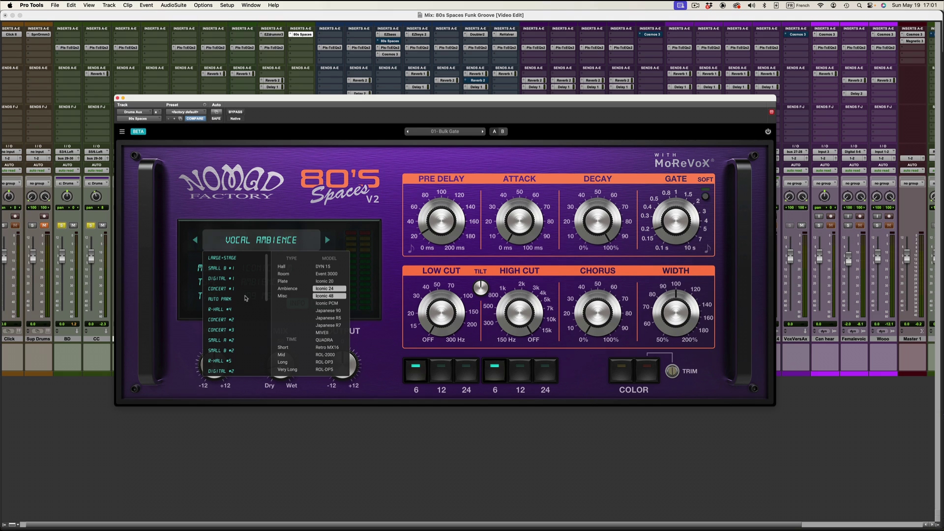
click(265, 238)
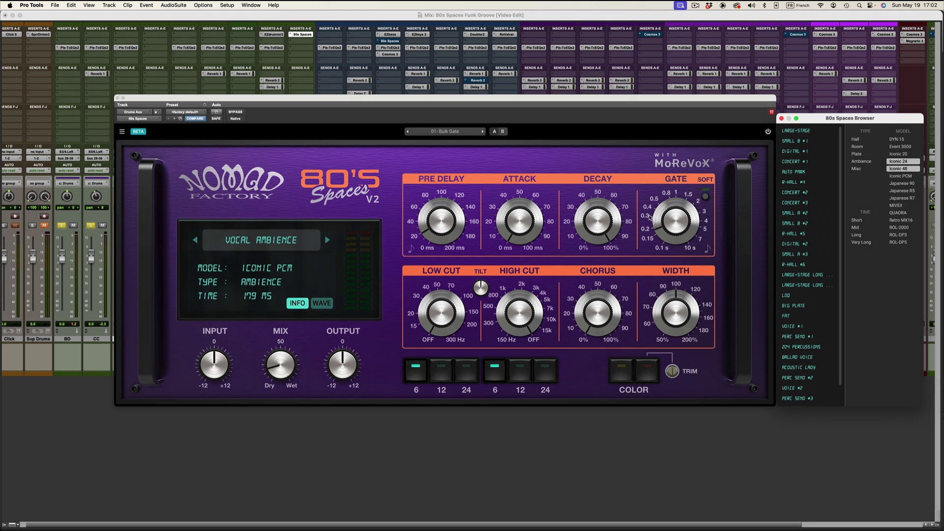
Move the detached browser over the plugin, deselect Iconic 24/48, and close the browser window
drag(822, 121, 438, 137)
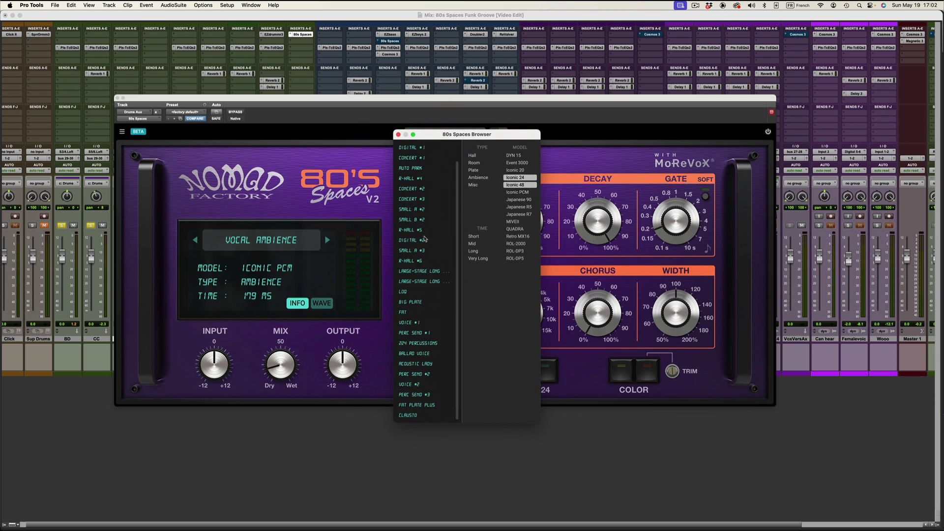
click(514, 182)
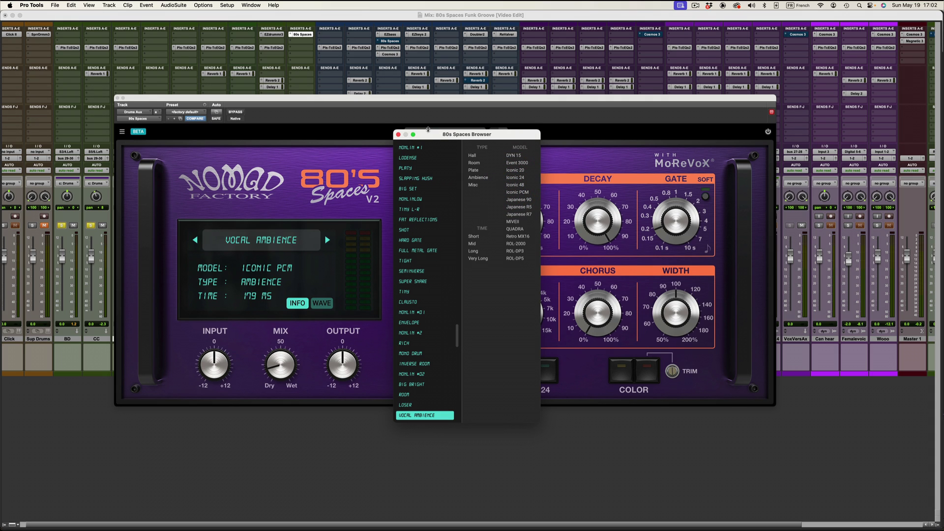
click(398, 135)
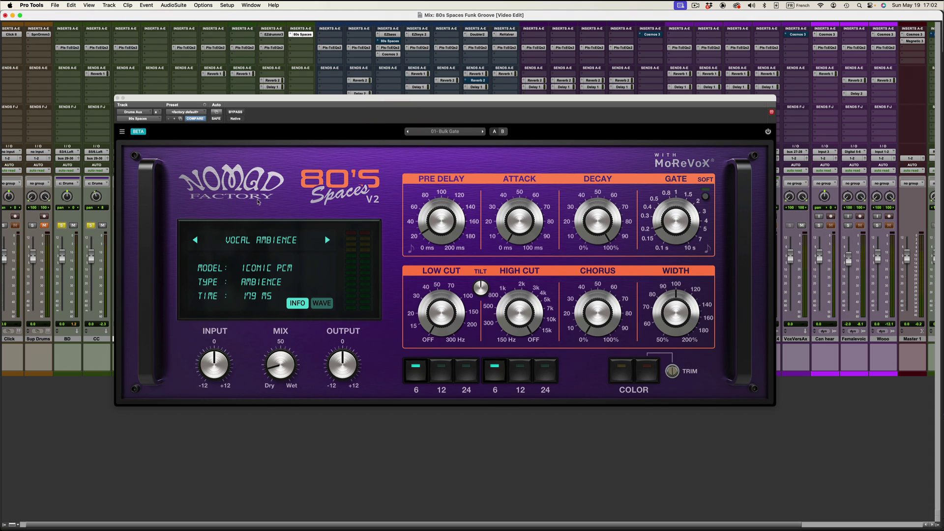
Open the preset menu at Factory Presets > 01-Drums
click(452, 132)
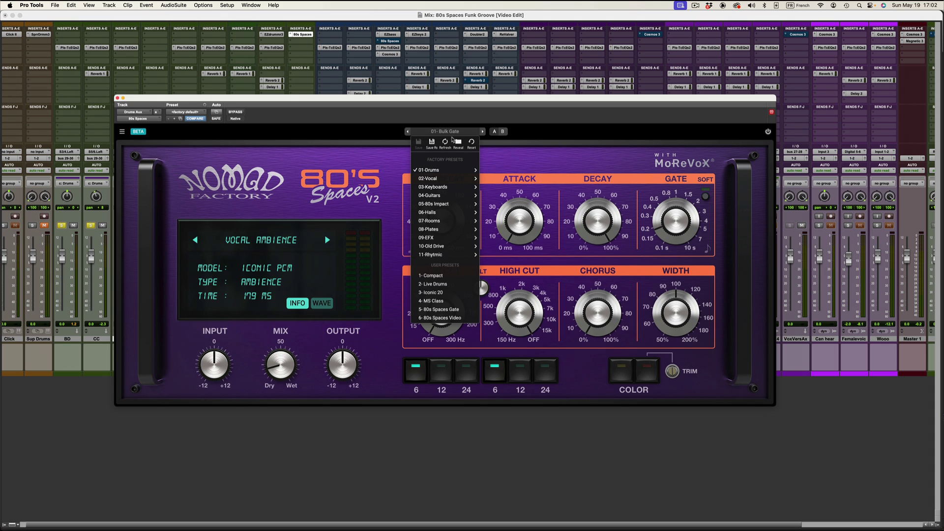
mouse_move(445, 170)
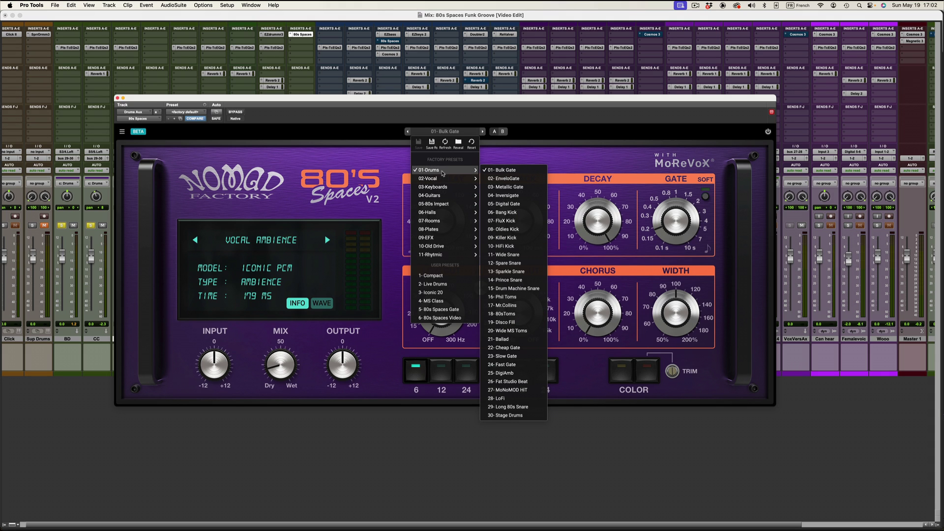
Load 02- EnveloGate, then set pre-delay 44 ms, gate about 614 ms and high cut 5.6 kHz
click(509, 180)
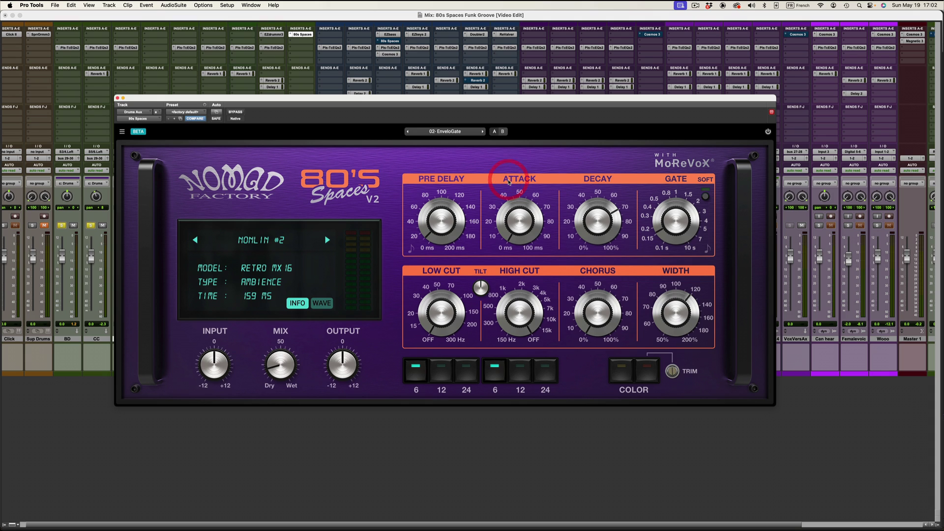
mouse_move(449, 221)
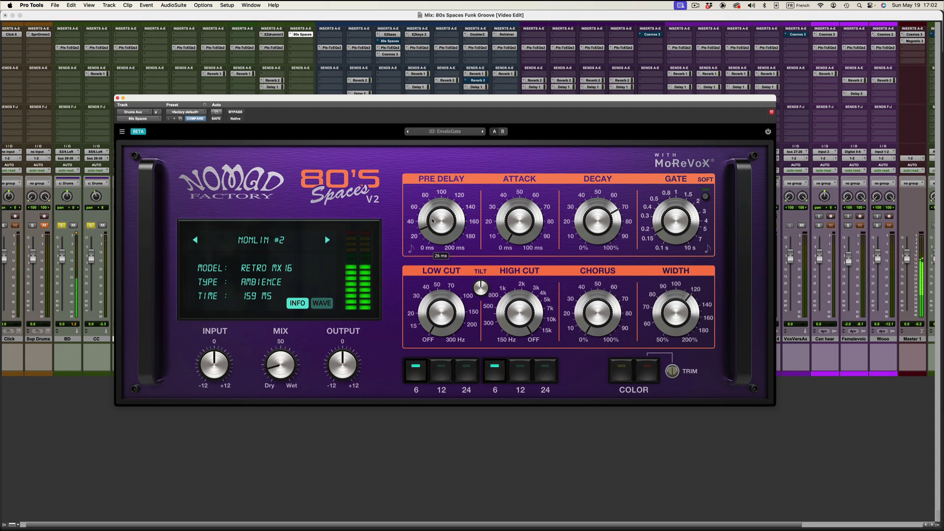
drag(449, 222, 449, 204)
drag(652, 221, 653, 199)
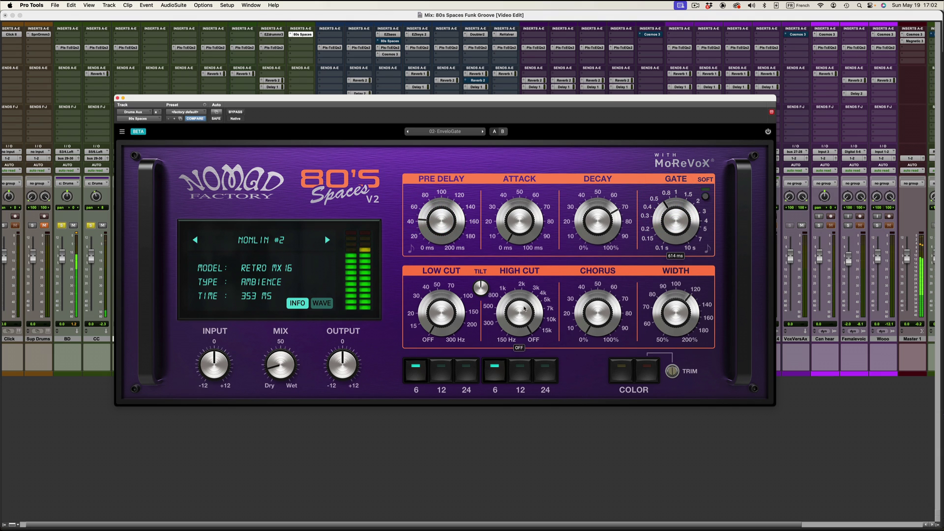
drag(506, 316, 509, 335)
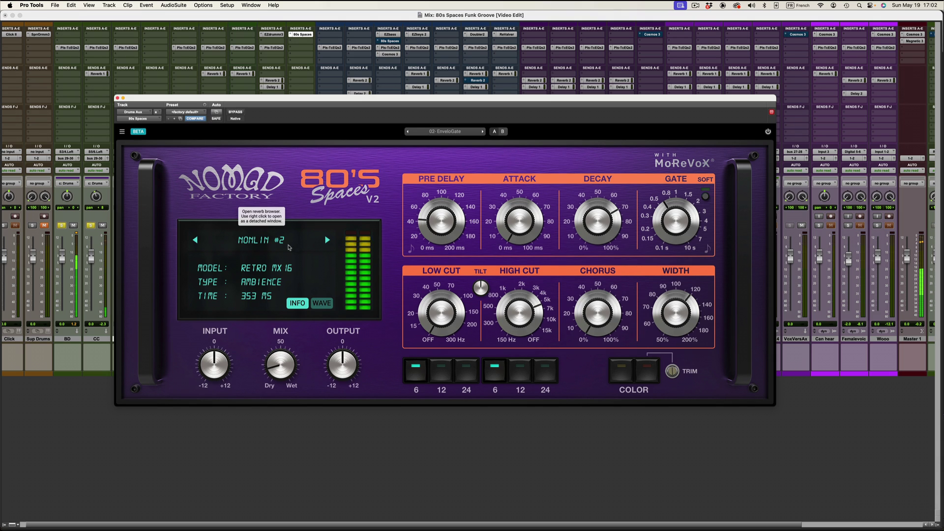
Audition the HARD GATE, FULL METAL GATE, TIGHT and SEMINVERSE impulse responses in the reverb list
click(255, 242)
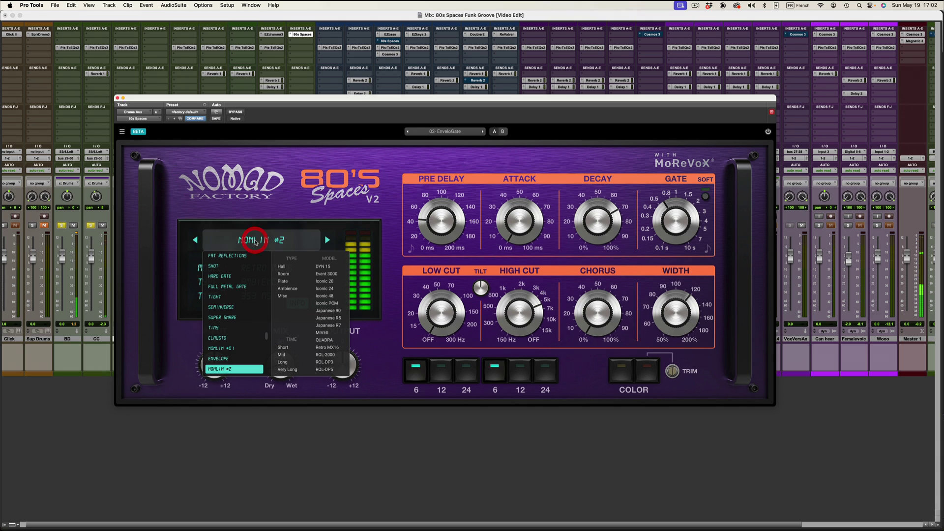
click(230, 280)
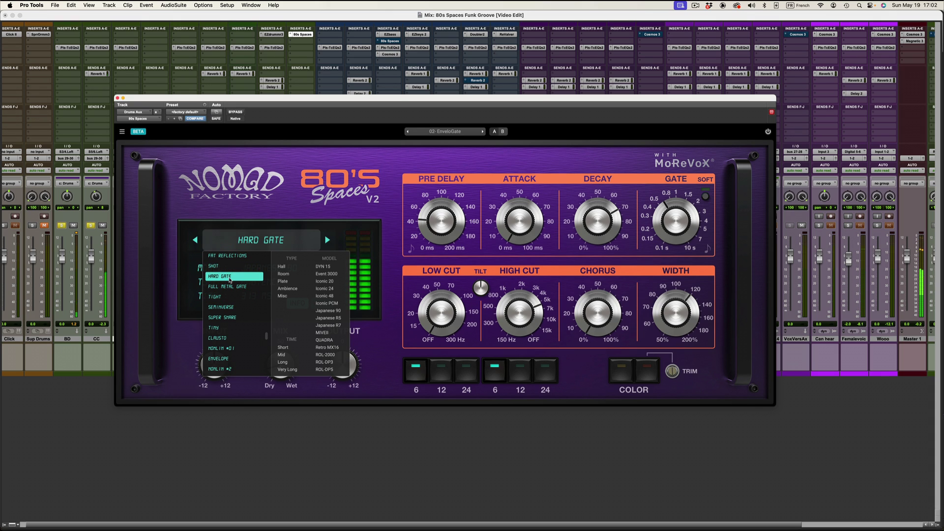
key(Down)
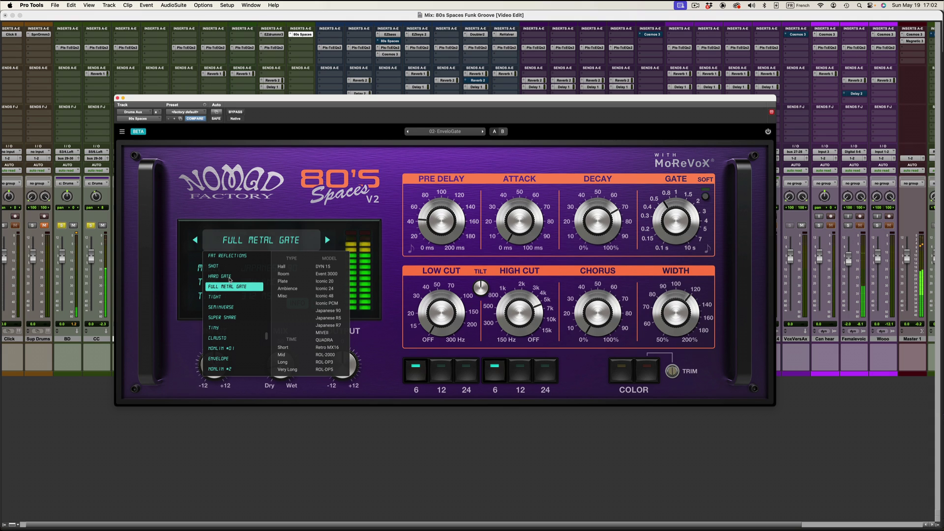
key(Down)
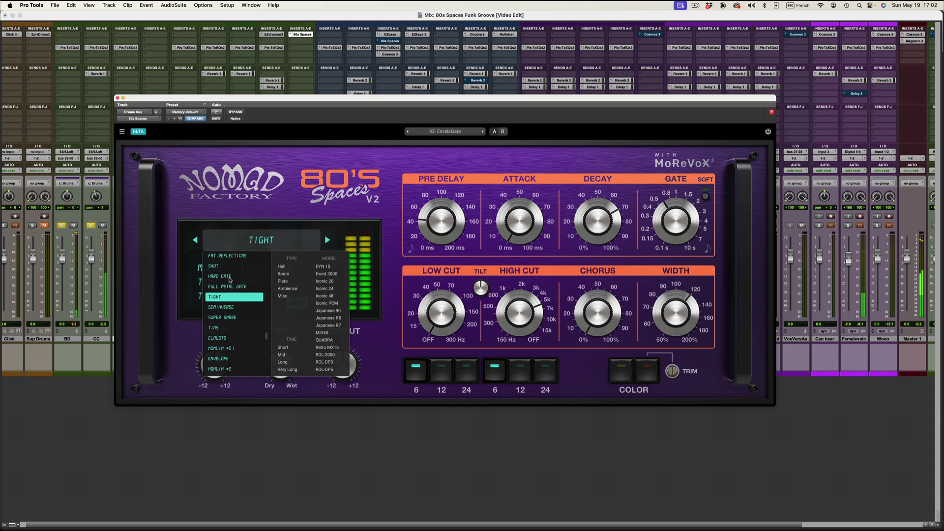
key(Down)
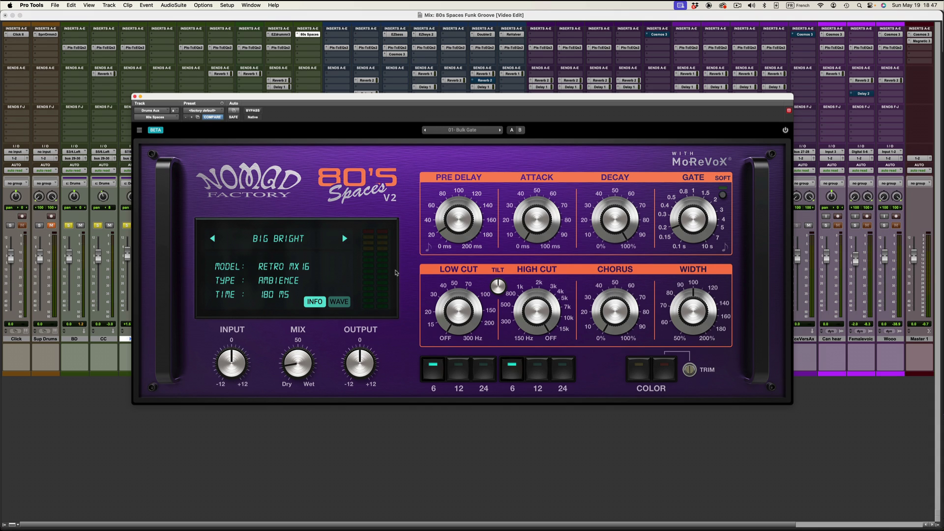
Turn on BPM note-value sync for both the Pre Delay and Gate knobs
click(428, 249)
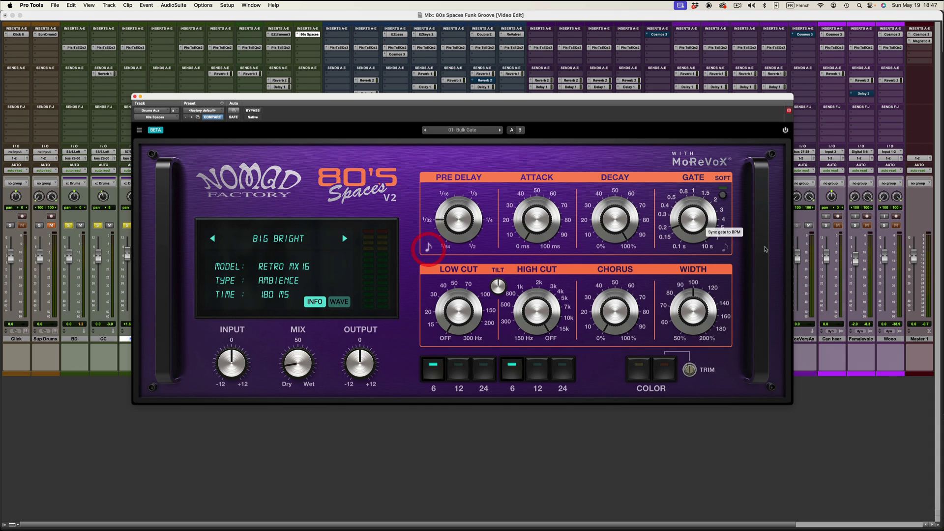
click(723, 249)
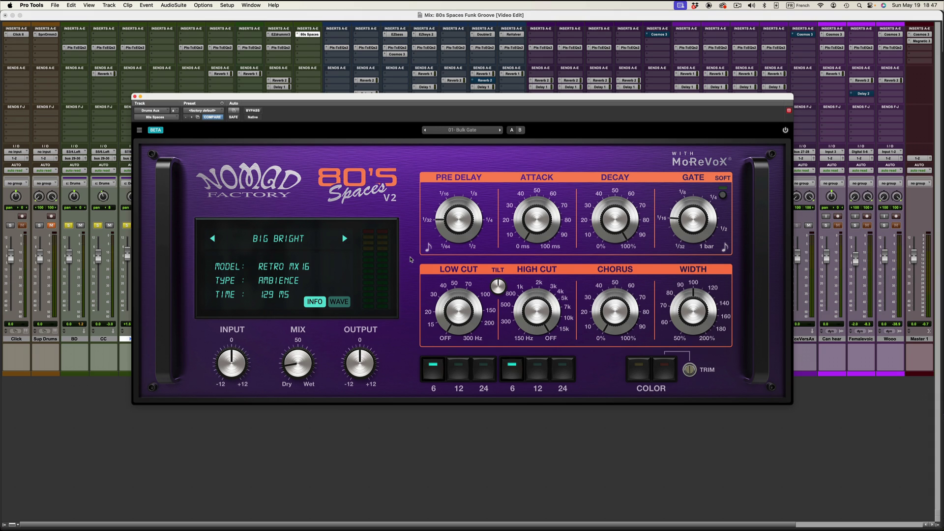
mouse_move(462, 203)
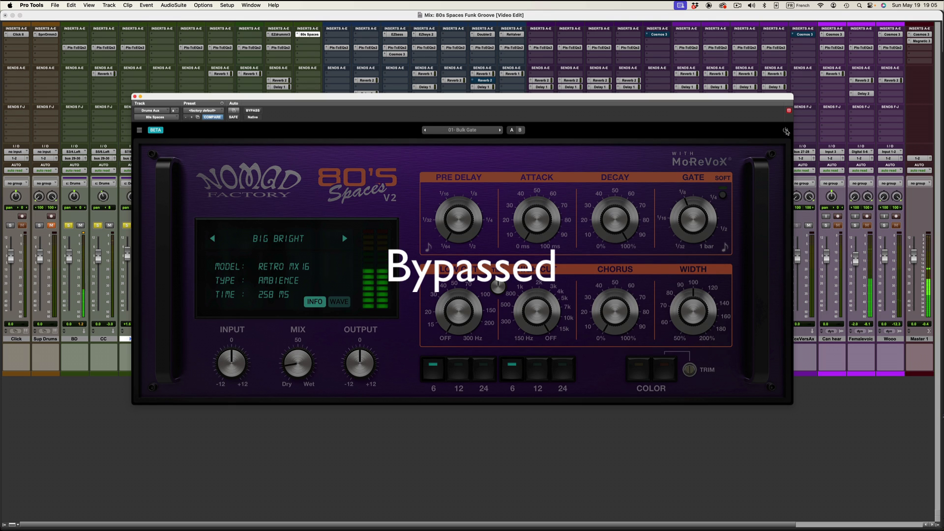
Un-bypass 80's Spaces, then set the pre-delay to 1/8D and the gate to 1/16D
click(785, 131)
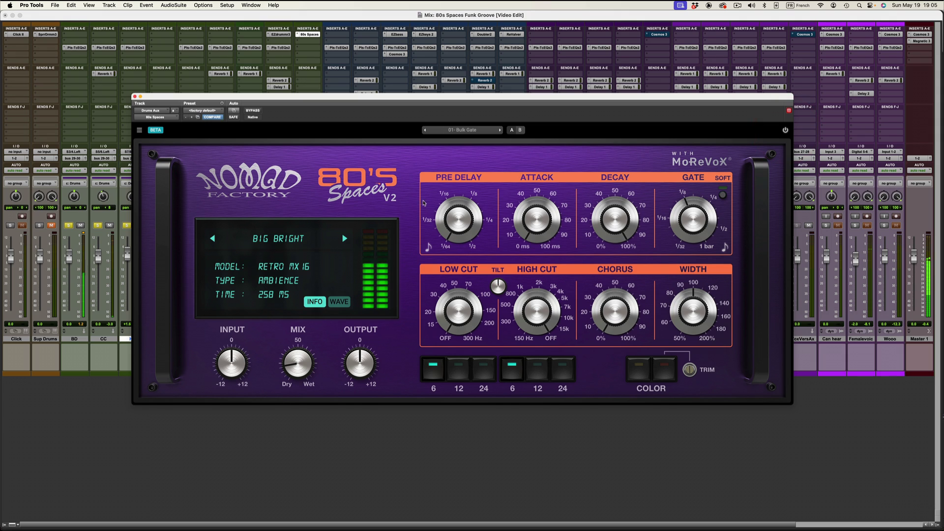
mouse_move(454, 225)
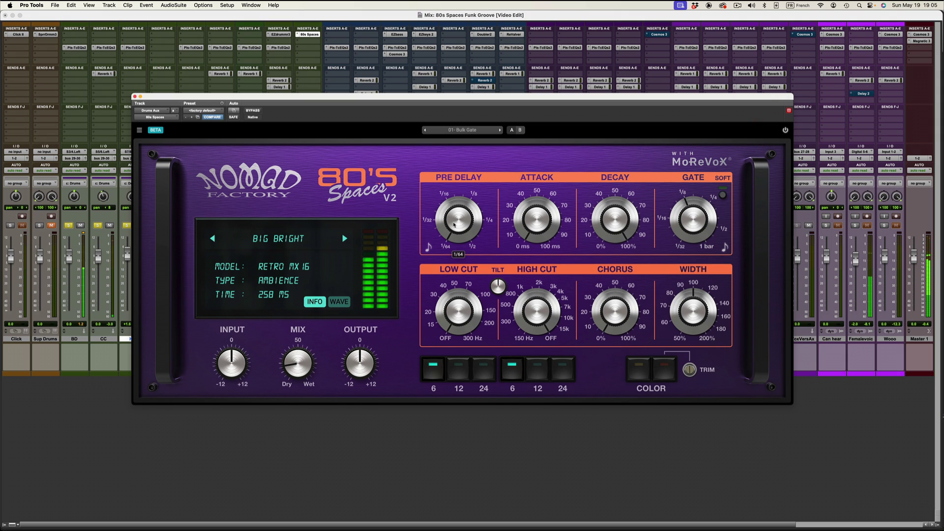
scroll(454, 224, up, 3)
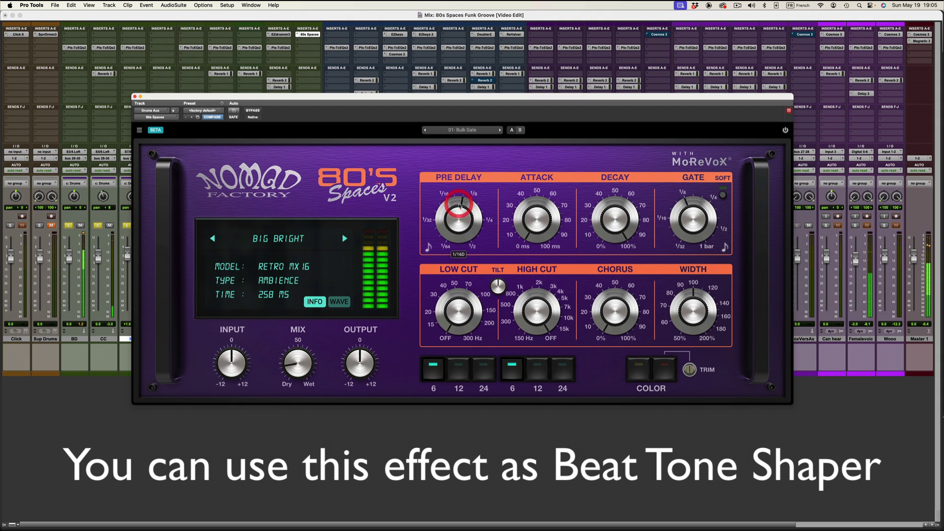
scroll(456, 209, up, 1)
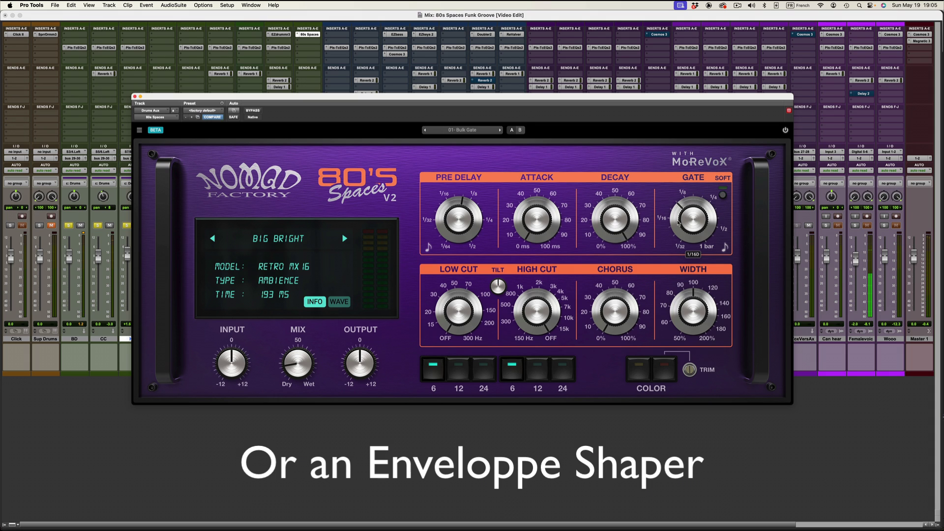
drag(668, 231, 675, 232)
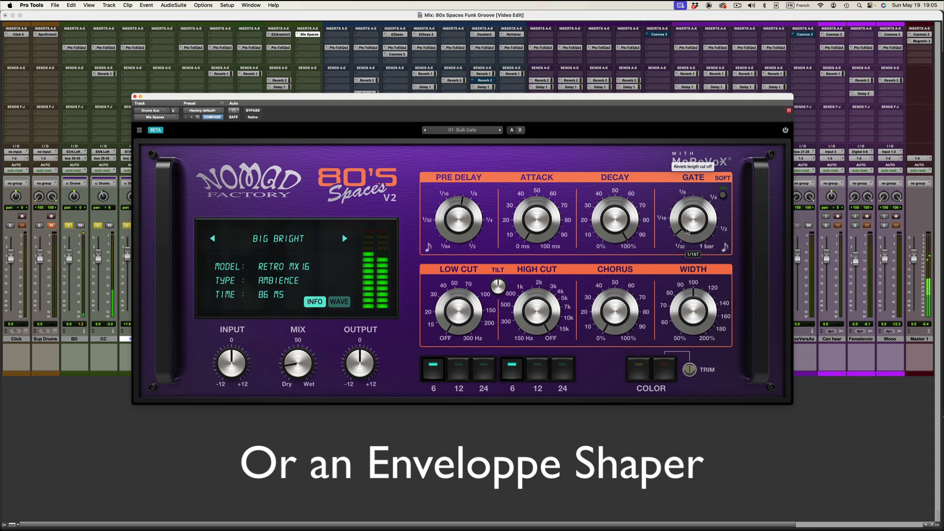
drag(456, 204, 455, 196)
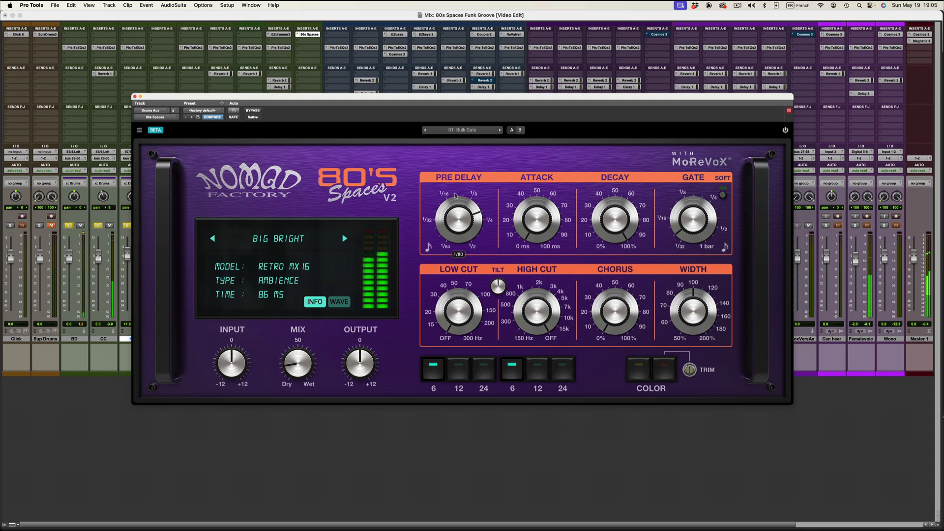
mouse_move(686, 225)
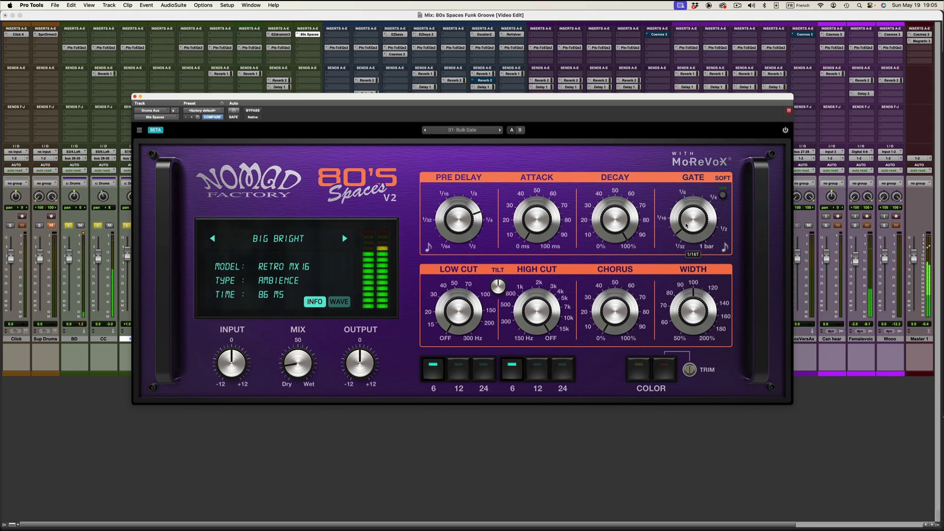
drag(686, 225, 685, 199)
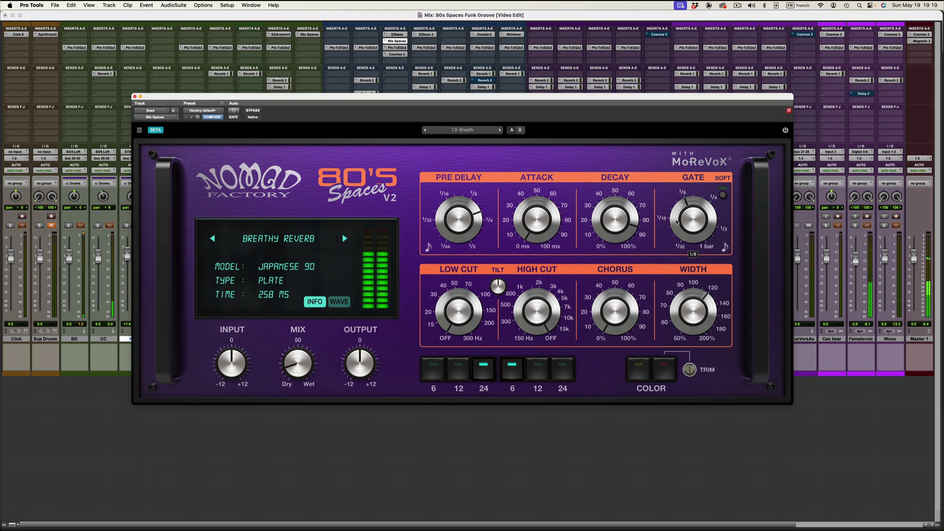
Cut the gate to 1/32D, set pre-delay to 1/8T, then raise the gate via 1/16D to 1/4T
drag(693, 214, 664, 248)
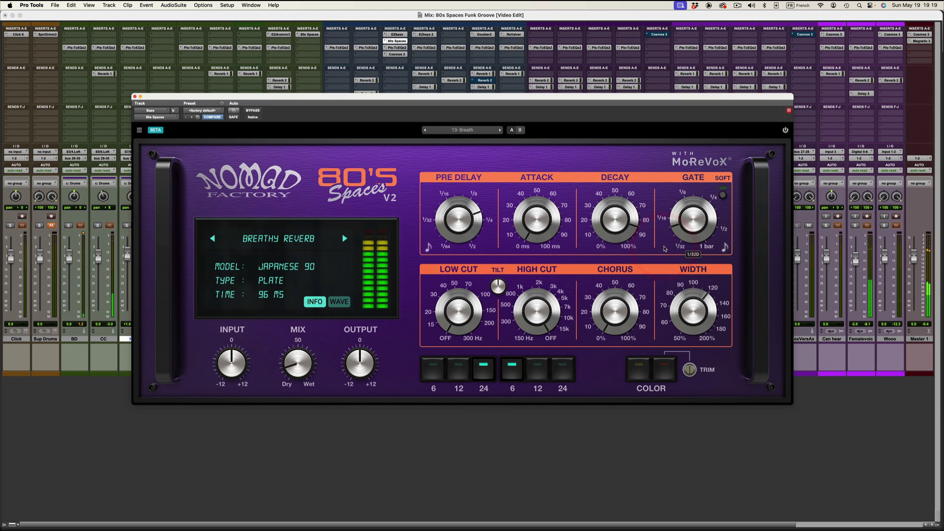
mouse_move(446, 215)
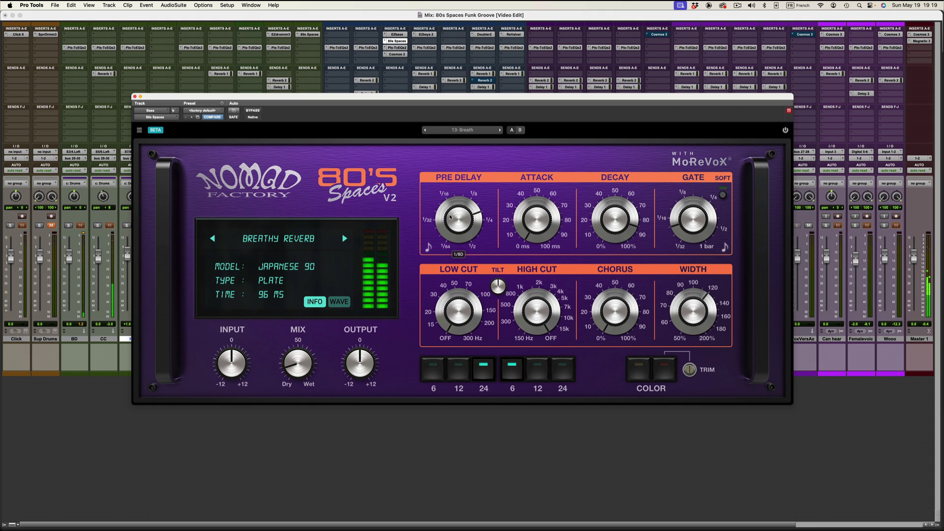
drag(450, 216, 434, 235)
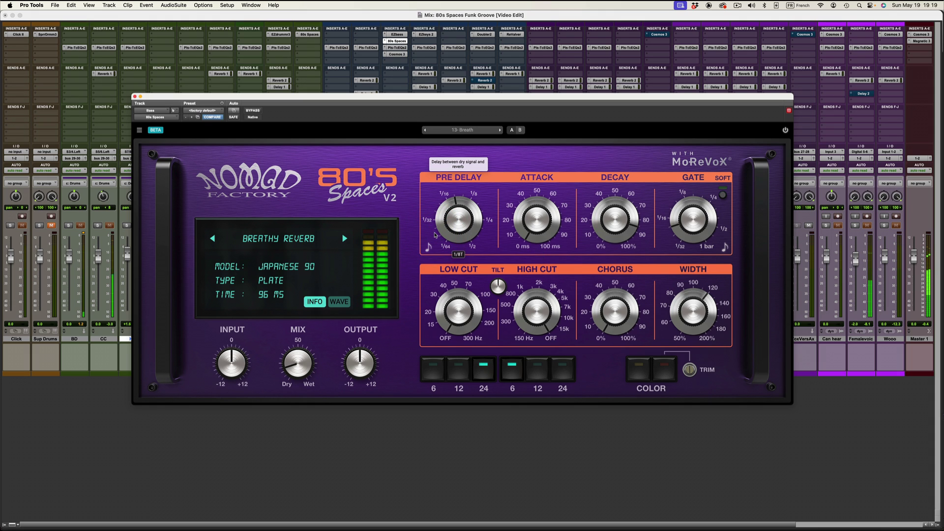
drag(691, 216, 691, 205)
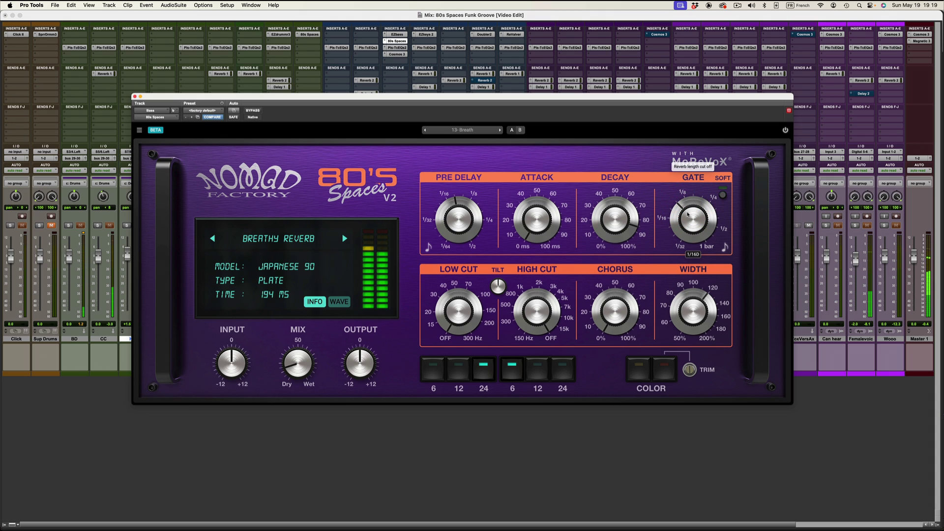
drag(691, 205, 693, 202)
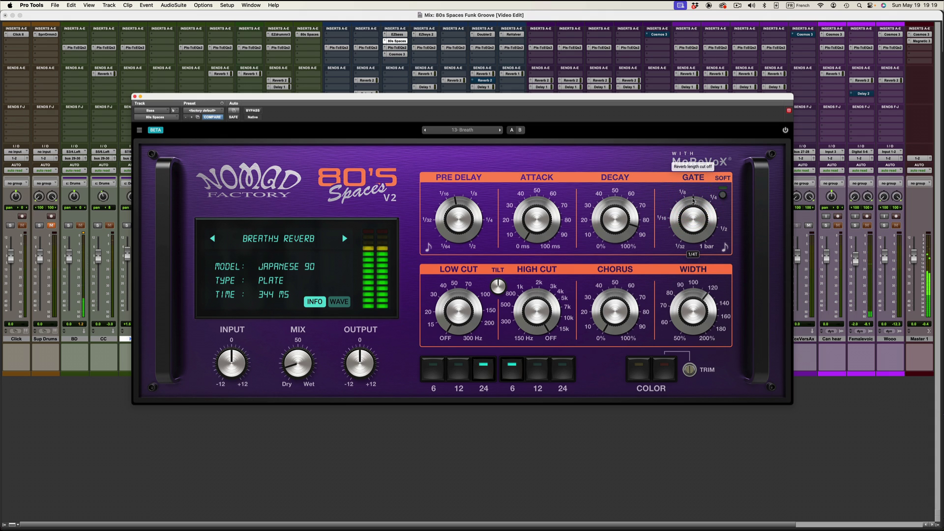